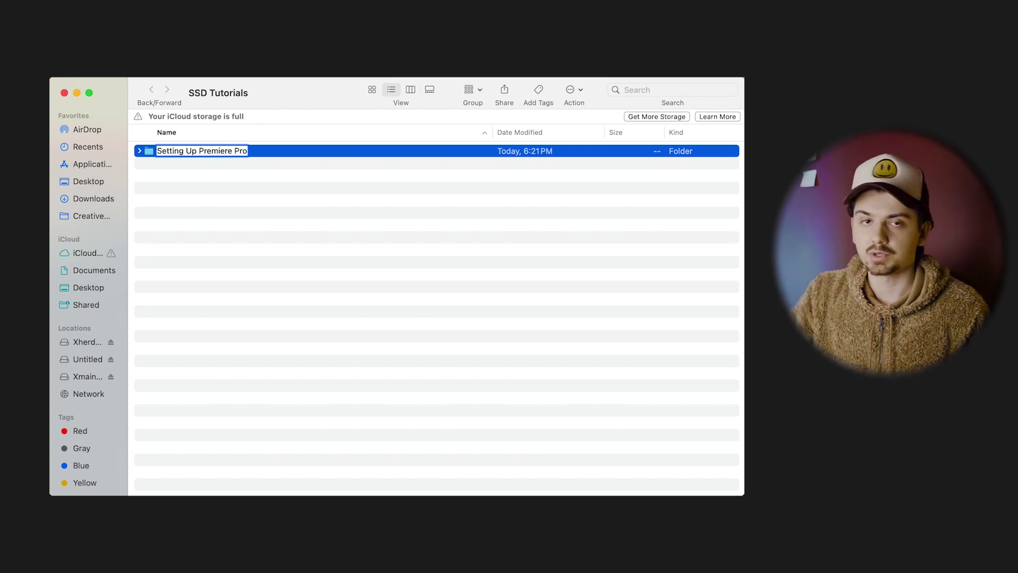
Name the new folder Setting Up Premiere Pro and create a Footage folder inside it
key("Return")
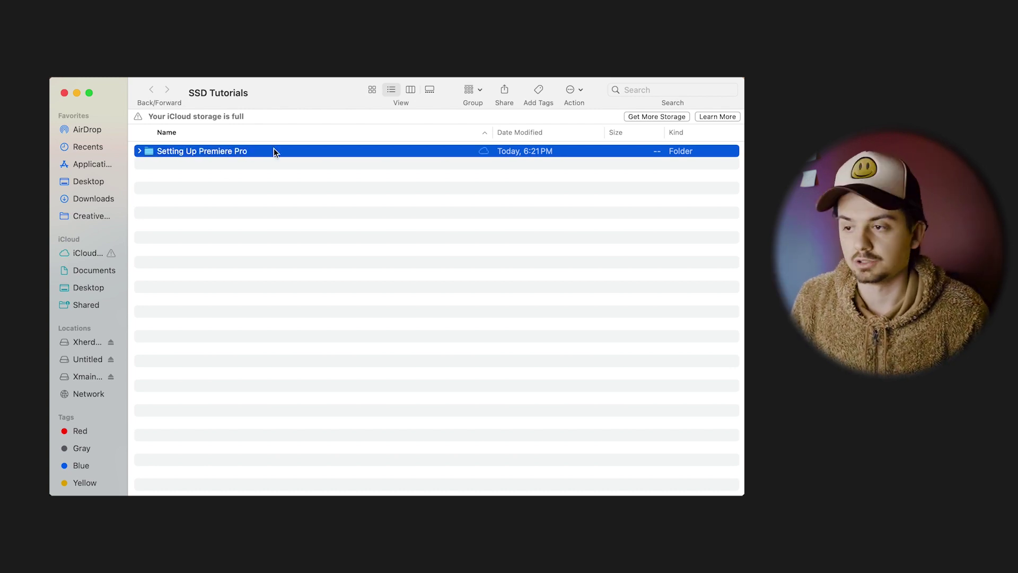
double_click(222, 152)
right_click(209, 148)
left_click(234, 157)
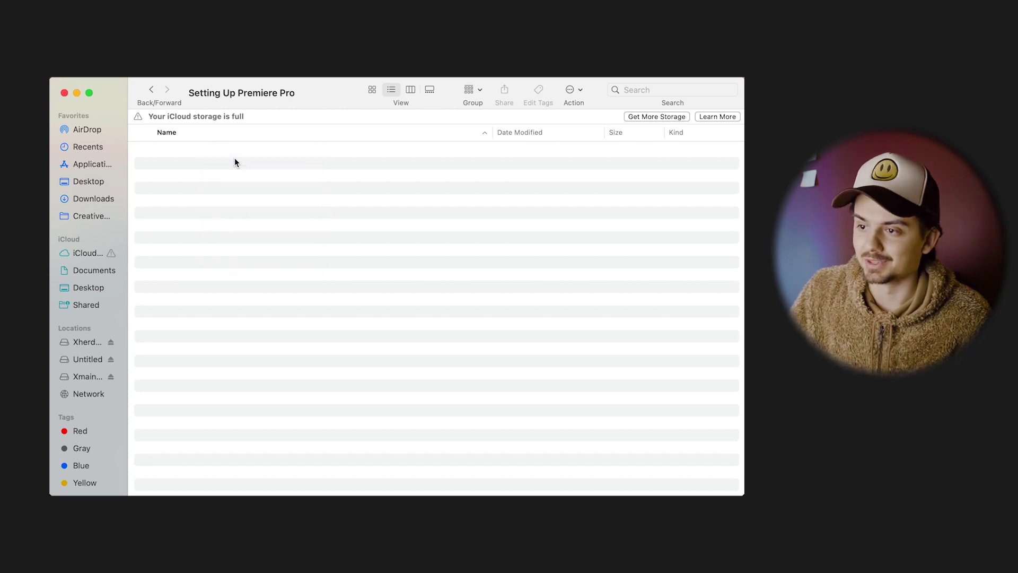
type("Footage")
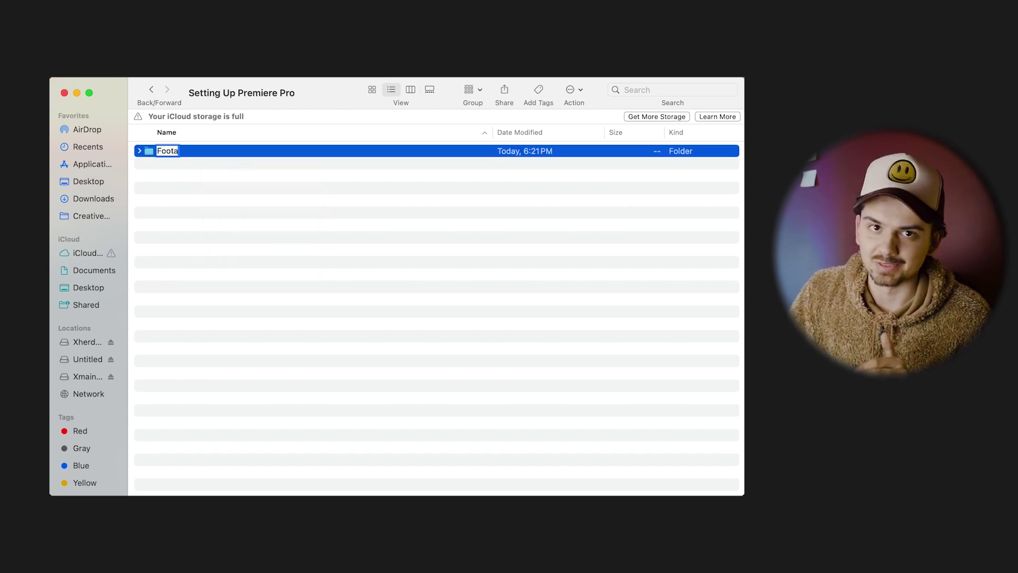
key("Return")
Add two more folders named Music and Graphics alongside the Footage folder
right_click(201, 166)
left_click(214, 173)
type("Music")
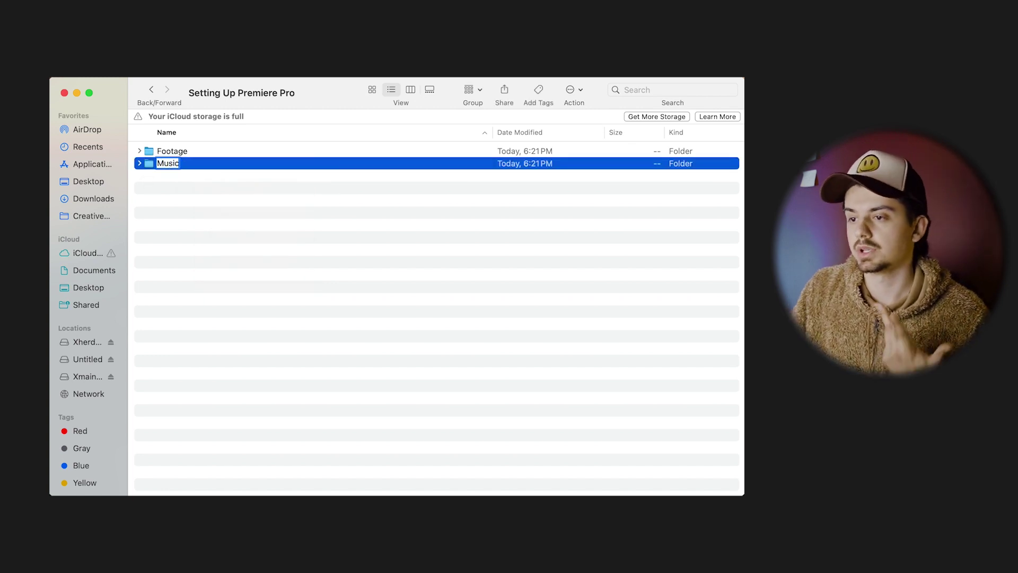
key("Return")
key("shift+super+n")
type("Graphics")
key("Return")
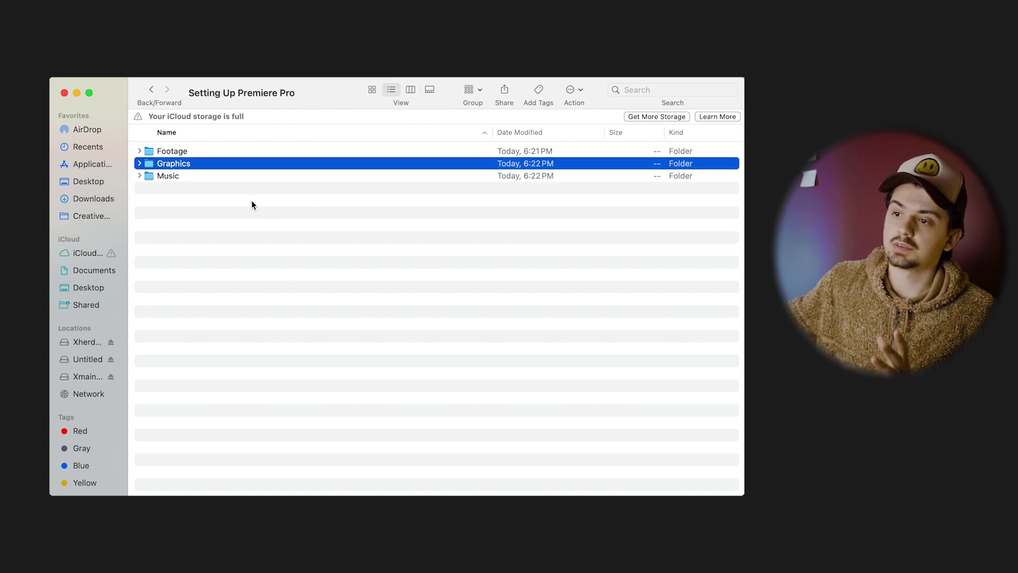
left_click(197, 188)
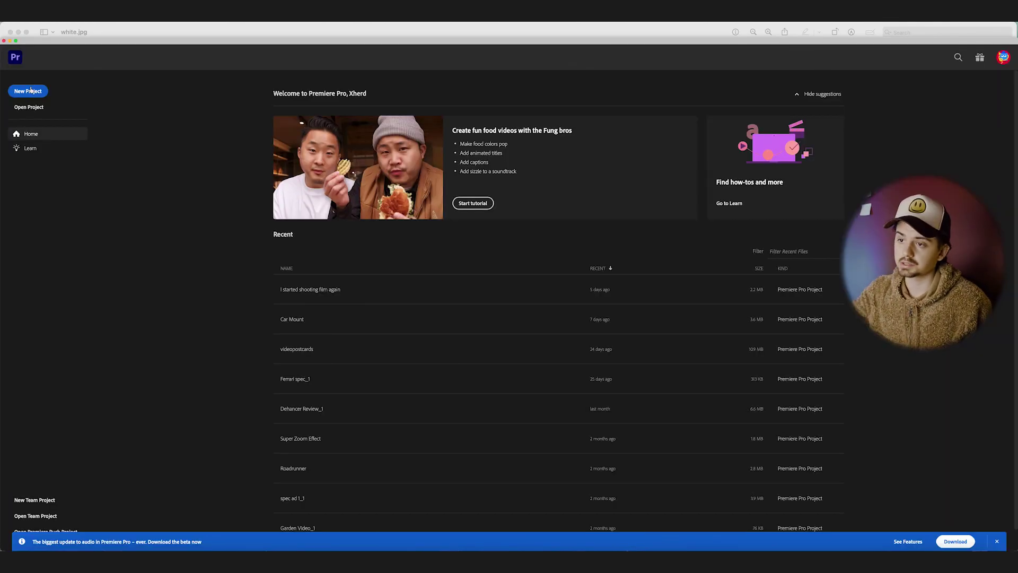
Switch to Premiere Pro and start a new project named Setting Up Premiere Pro
left_click(33, 92)
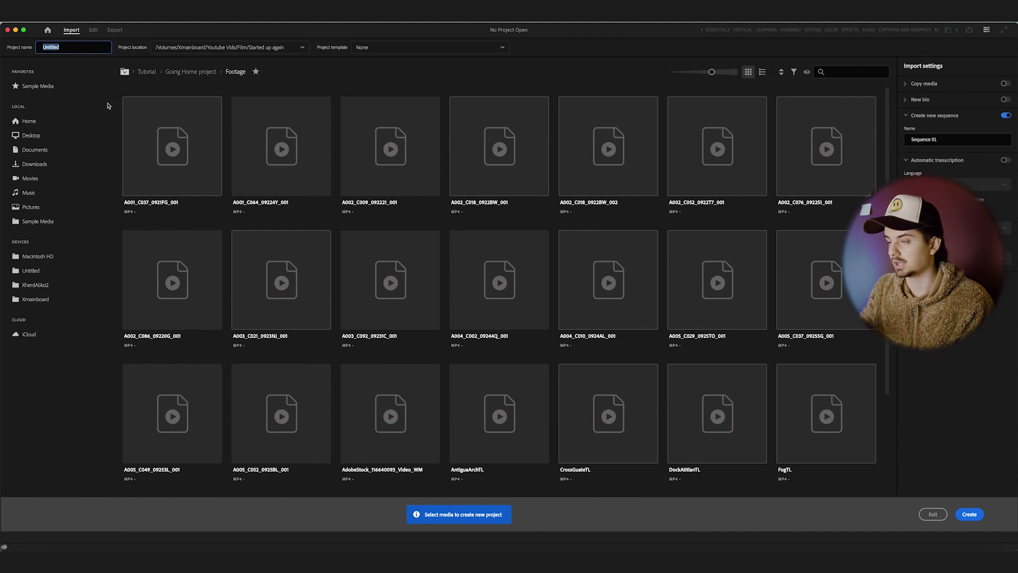
type("Setting Up P")
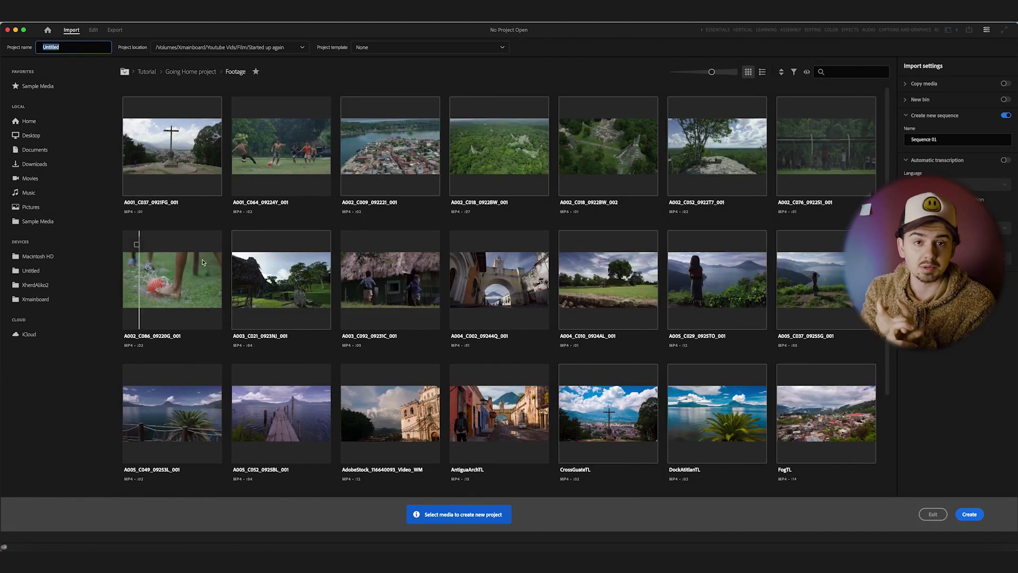
type("remiere Pro")
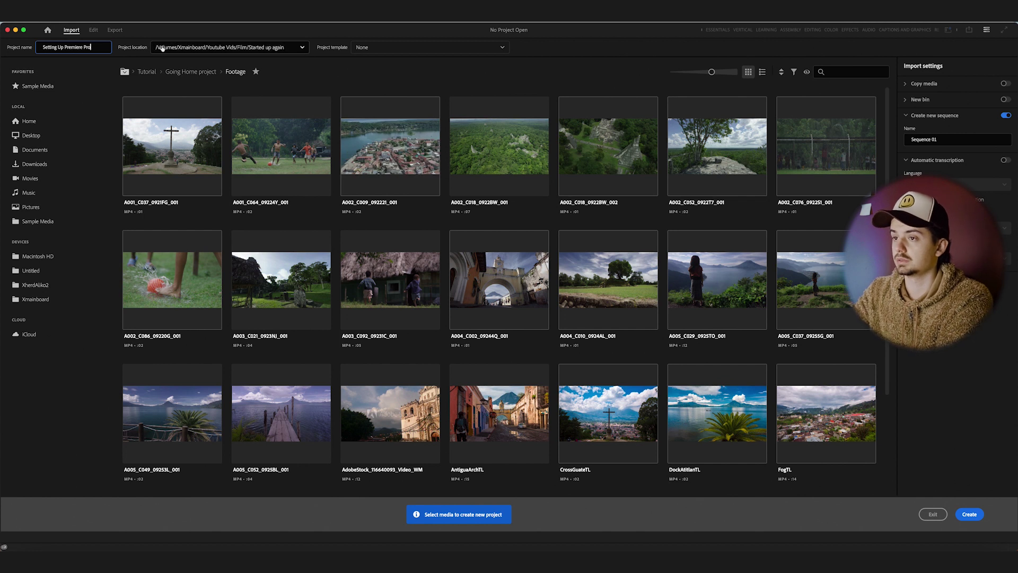
Set the project location to the Setting Up Premiere Pro folder in Youtube Vids on the Xmainboard drive and create the project
left_click(298, 50)
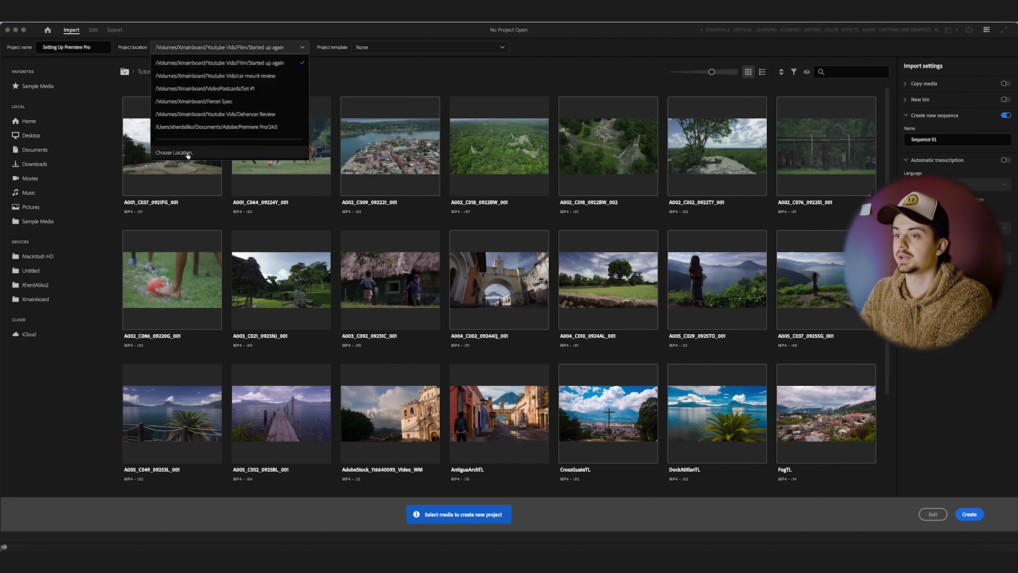
left_click(187, 154)
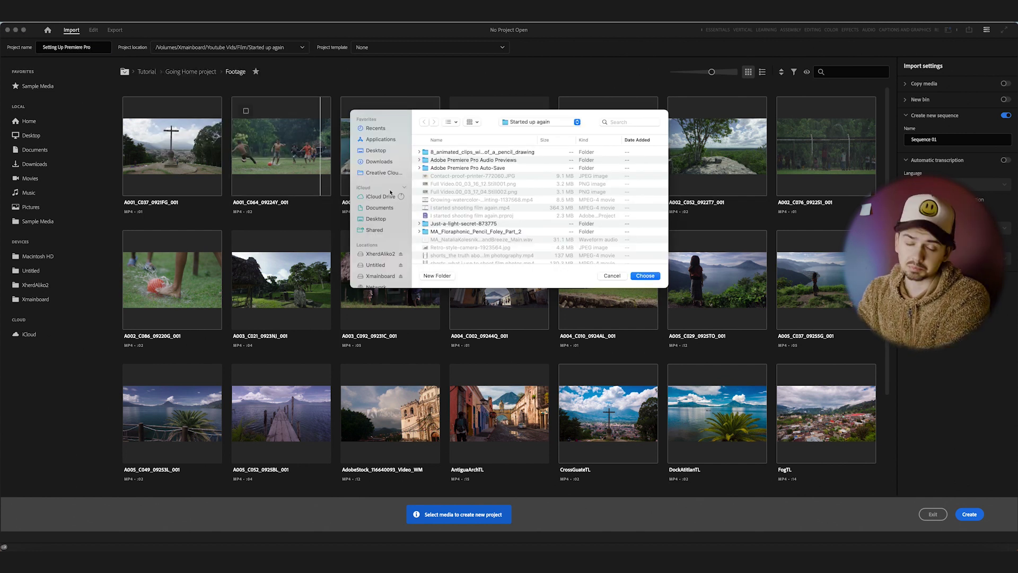
left_click(378, 276)
scroll(468, 233, "down", 10)
double_click(468, 256)
scroll(466, 233, "down", 5)
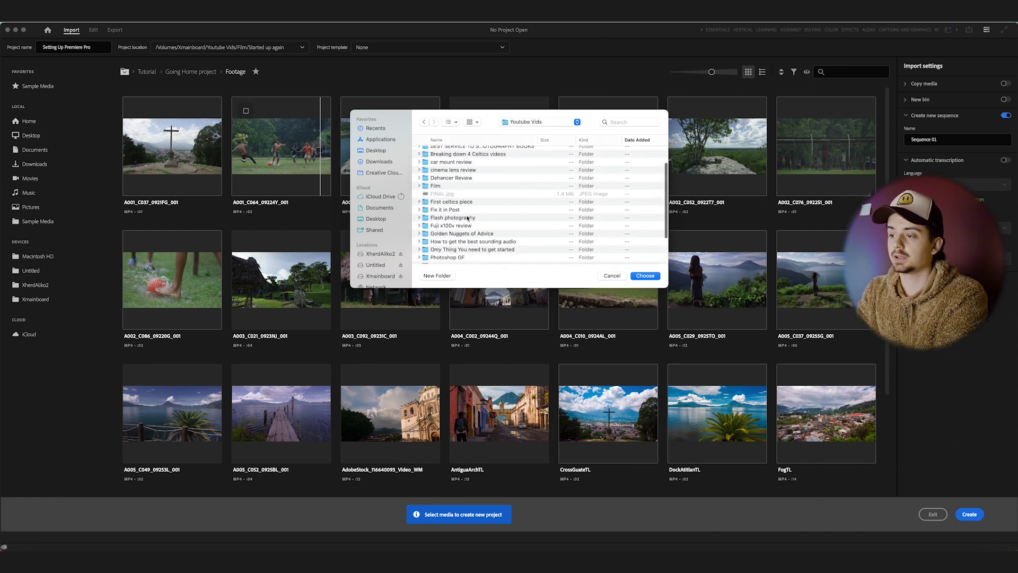
double_click(464, 217)
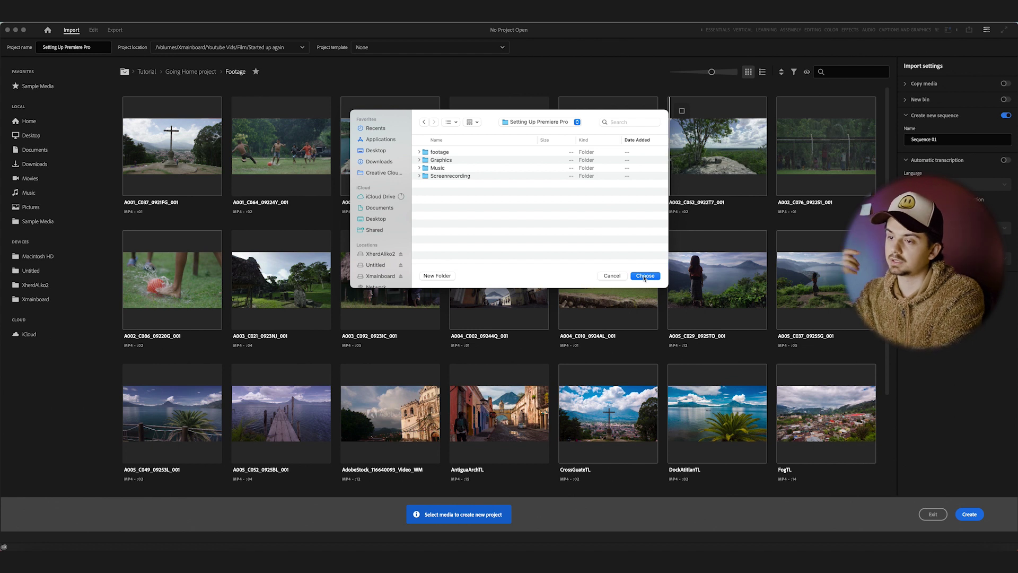
left_click(644, 275)
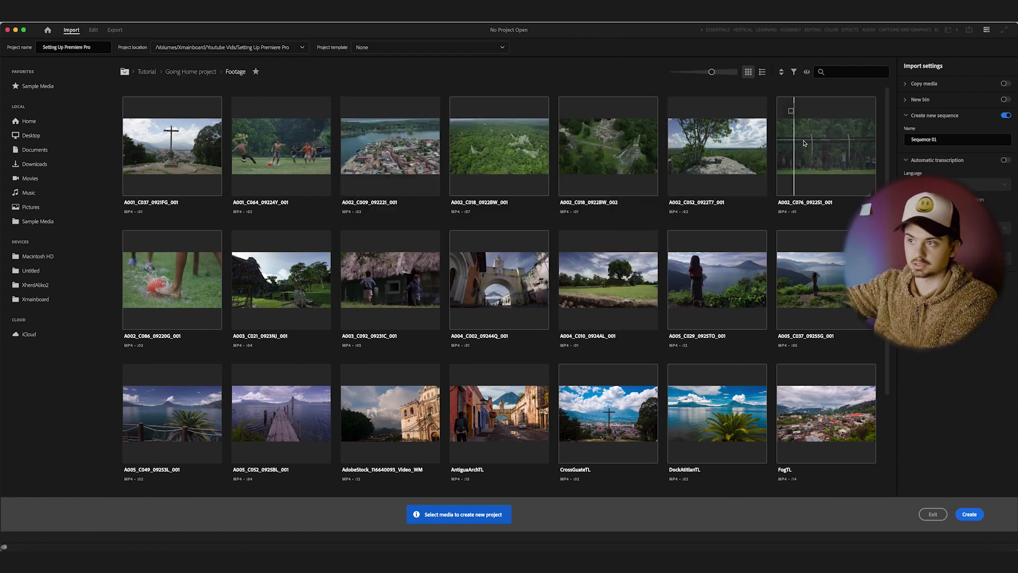
left_click(969, 513)
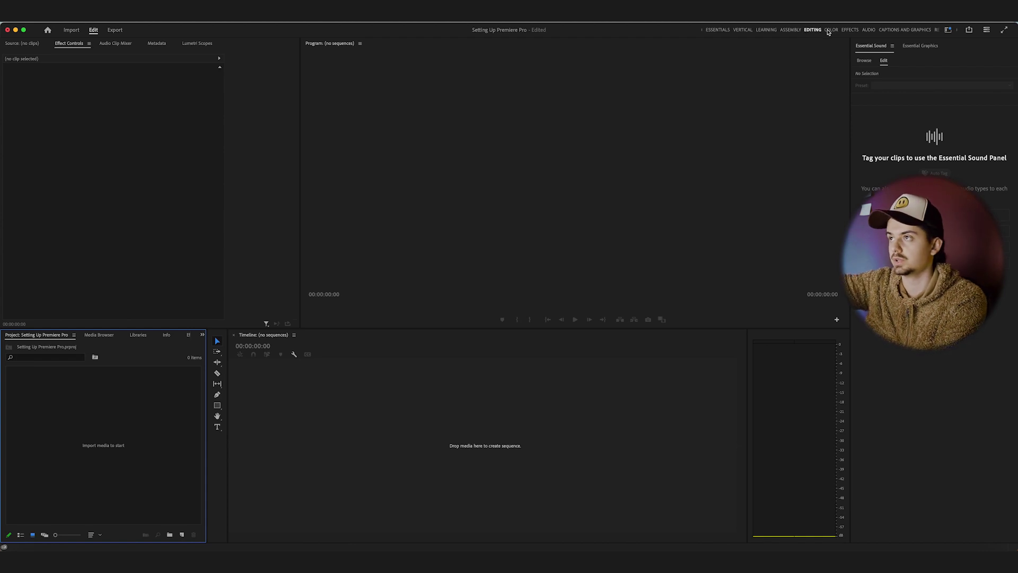
Look through the Color and Effects workspaces and return to the Editing workspace
left_click(830, 30)
left_click(849, 30)
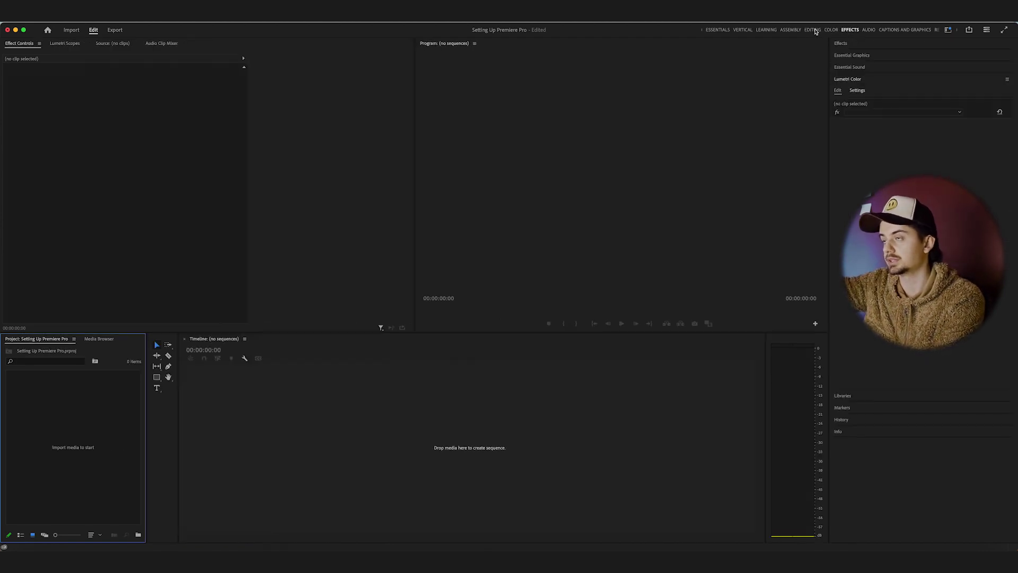
left_click(812, 29)
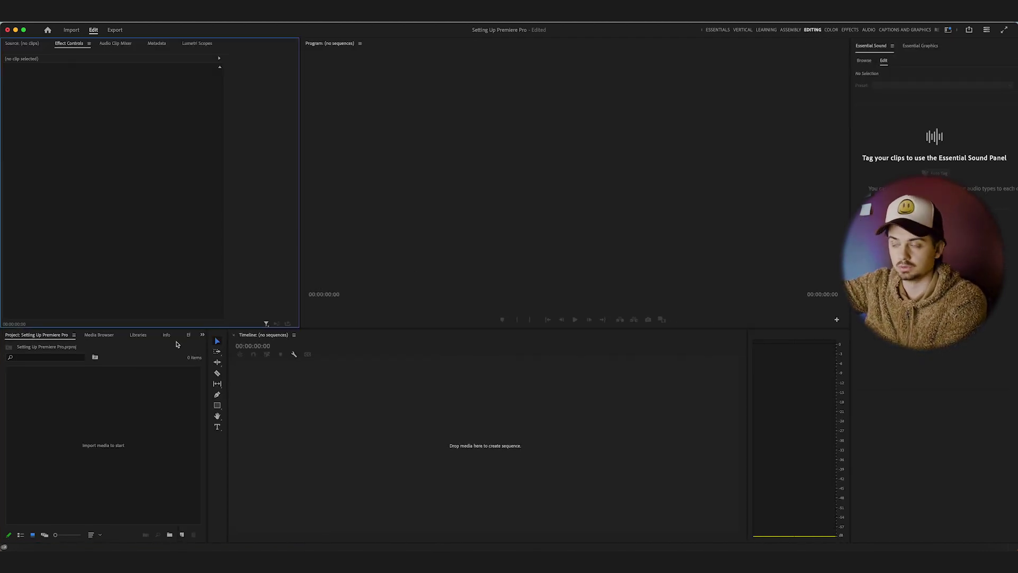
key("shift+8")
key("shift+1")
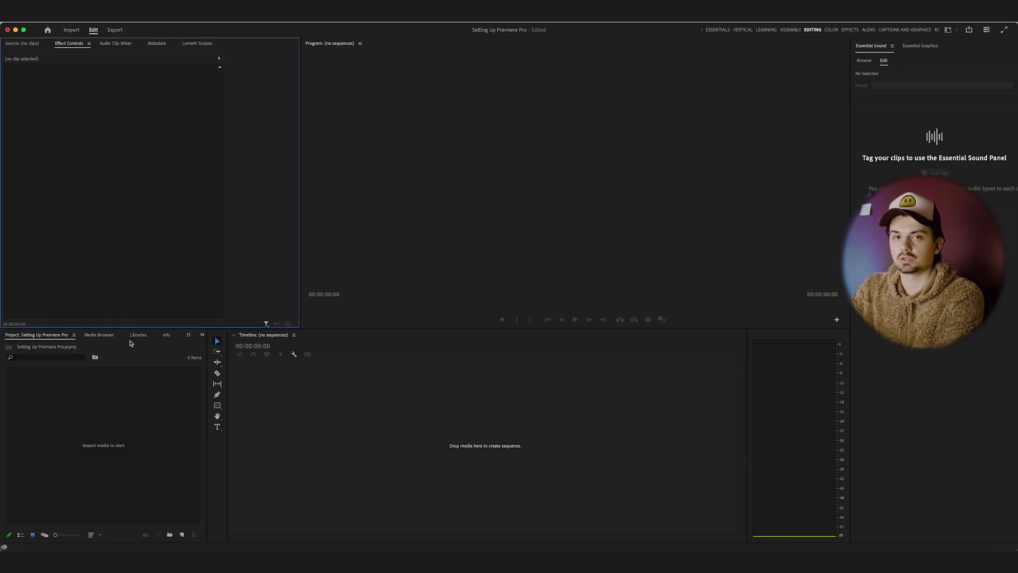
key("alt+shift+7")
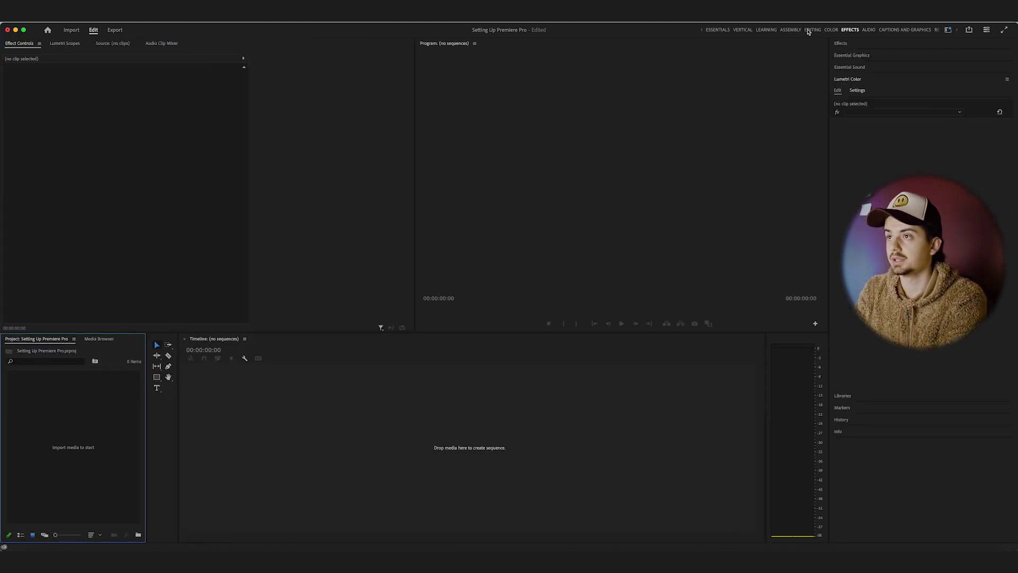
key("alt+shift+6")
key("alt+shift+5")
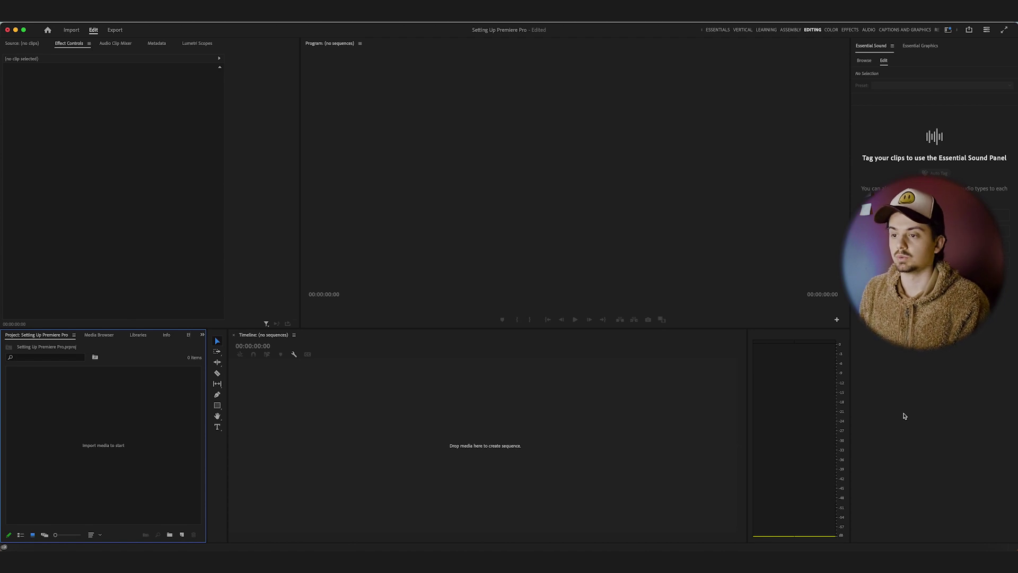
Import the footage, Graphics, Music and Screenrecording folders into the project
scroll(157, 337, "down", 6)
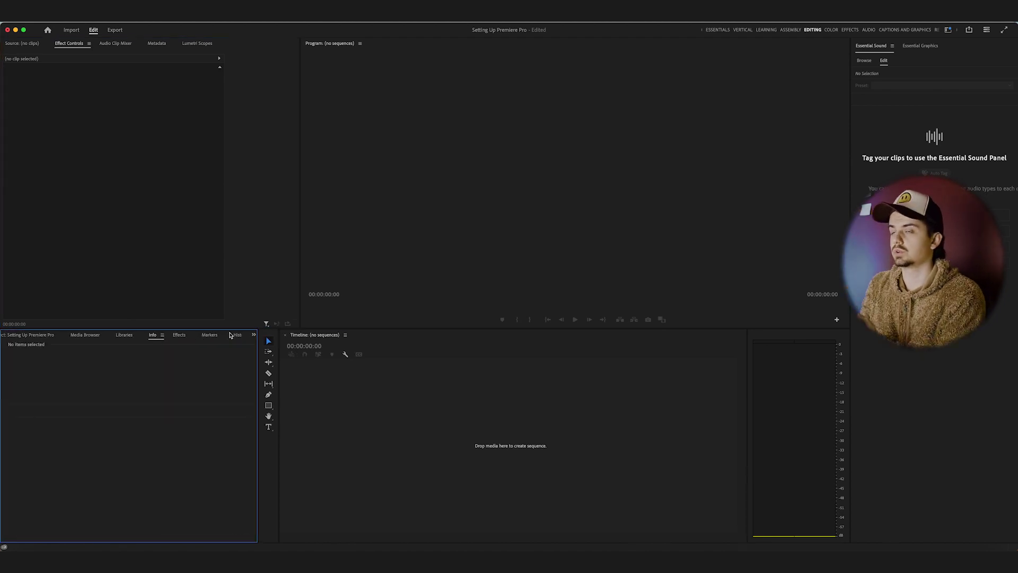
scroll(39, 337, "up", 6)
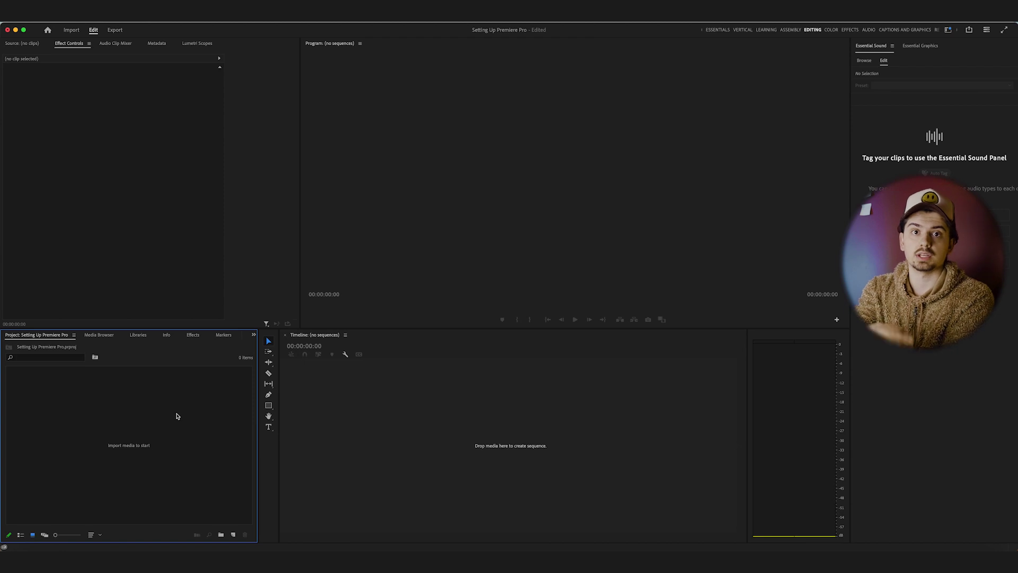
right_click(152, 437)
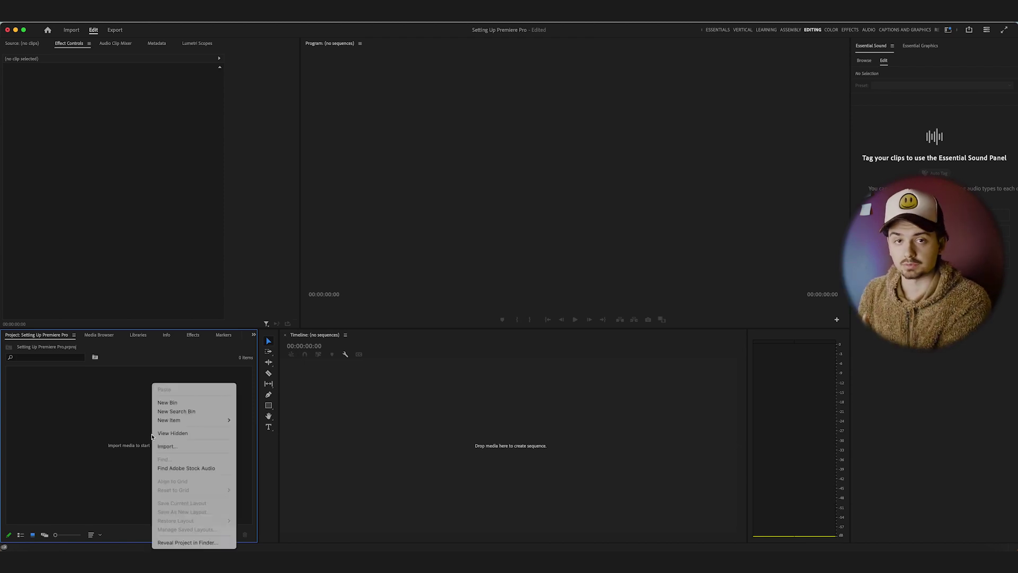
left_click(165, 446)
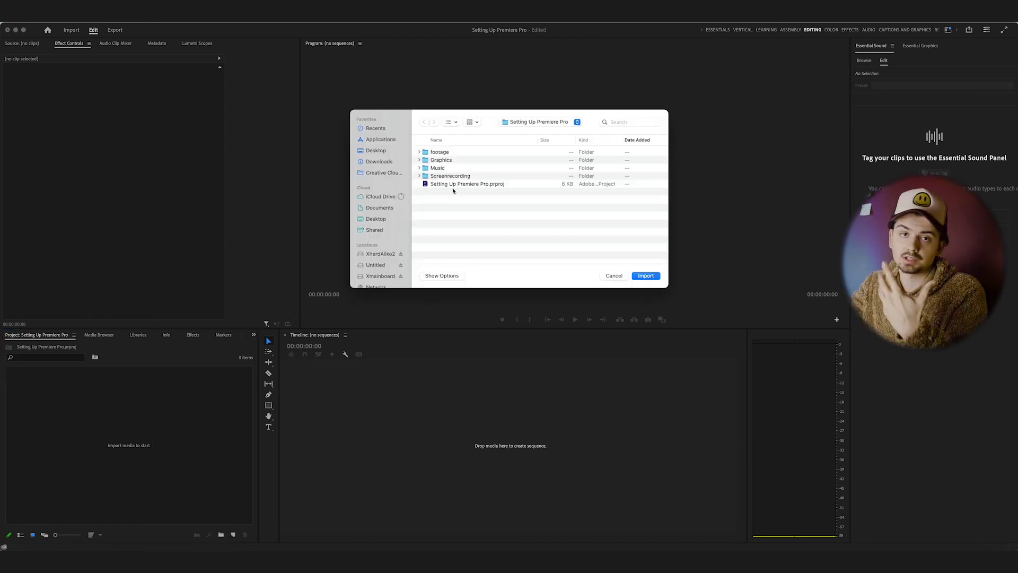
left_click(453, 152)
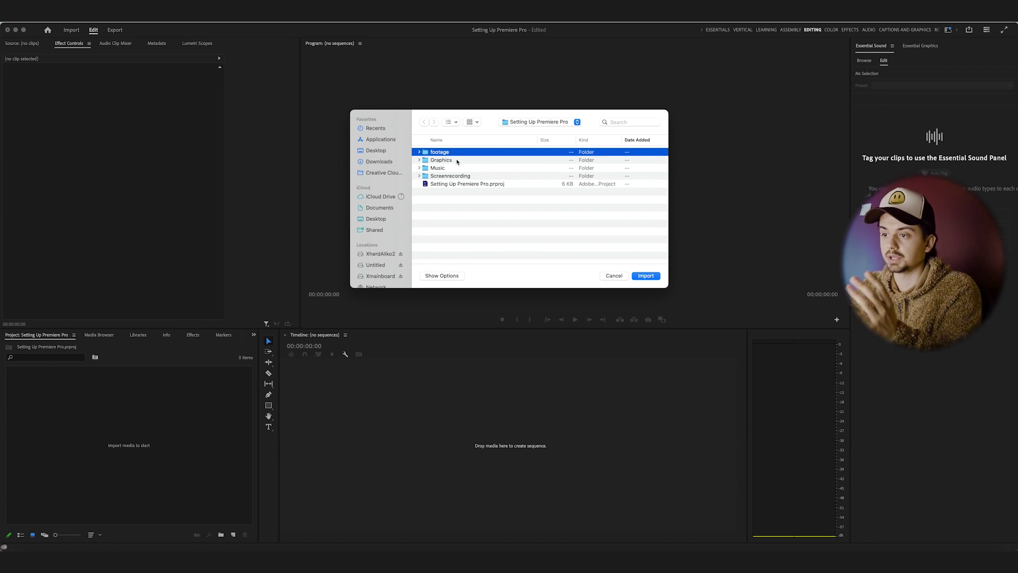
left_click(457, 160, "shift")
left_click(452, 169, "shift")
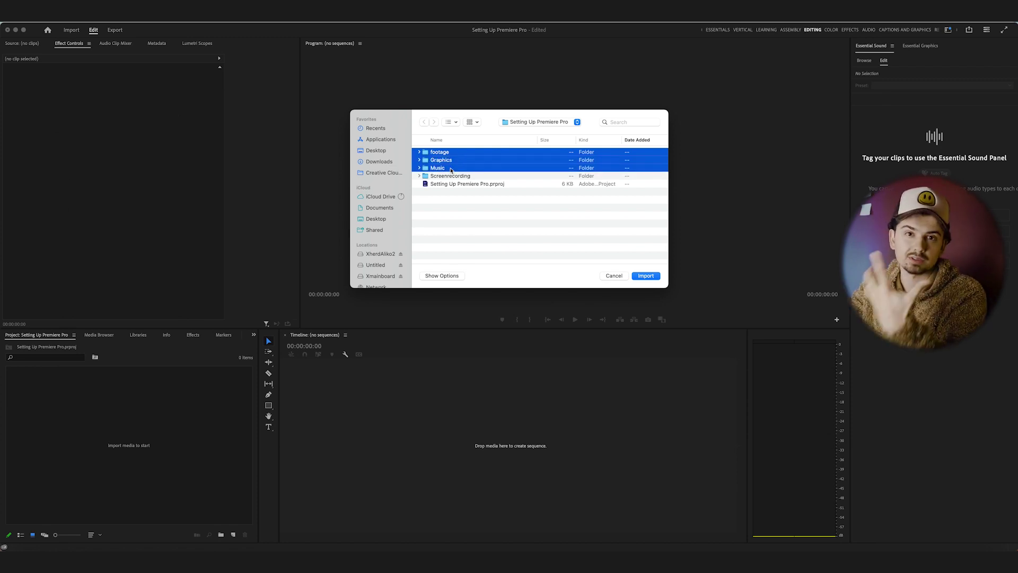
left_click(476, 176, "shift")
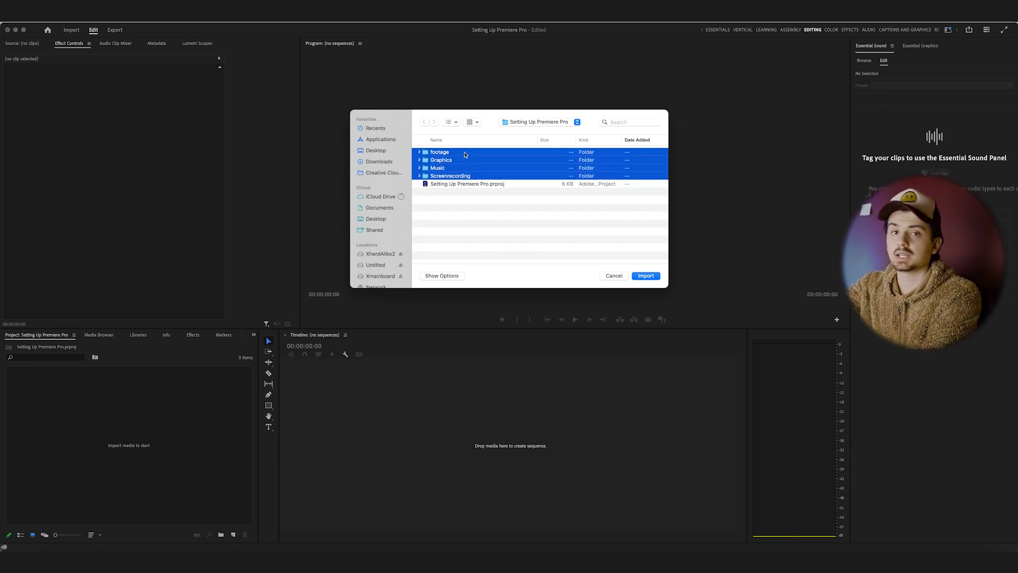
left_click(645, 276)
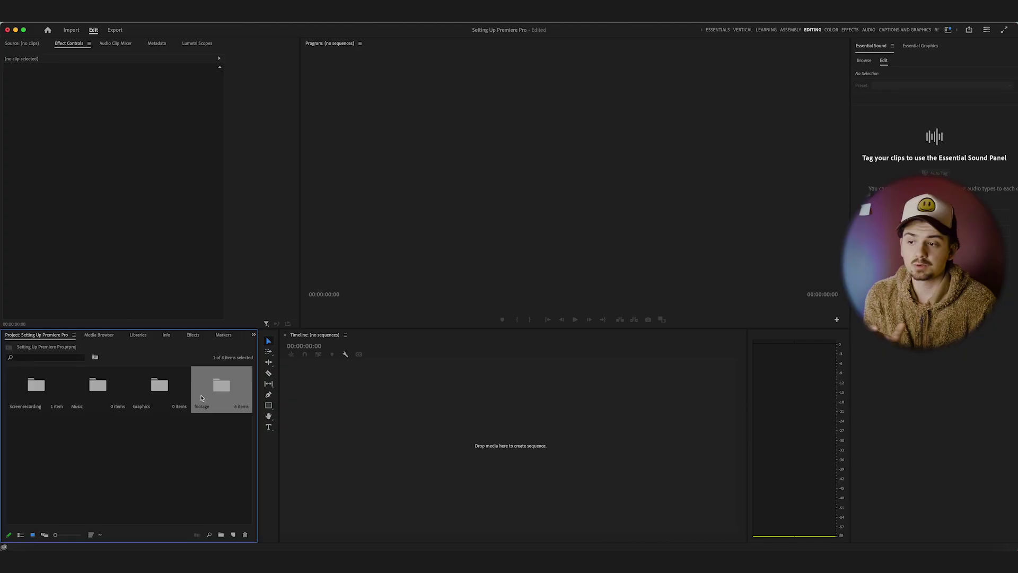
Load clip C0034.MP4 from the footage bin and try placing it on the empty timeline
double_click(29, 387)
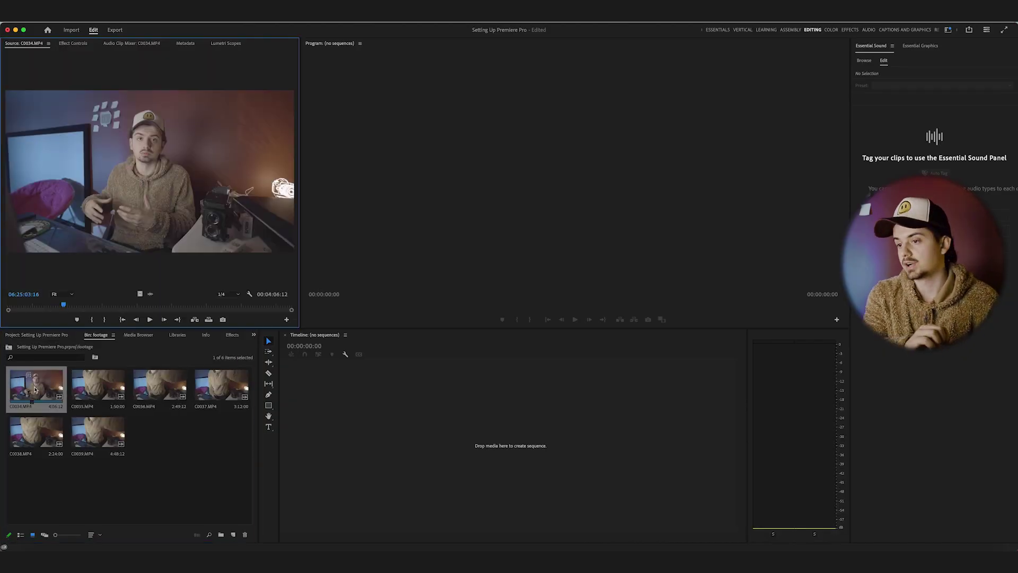
left_click_drag(22, 388, 328, 405)
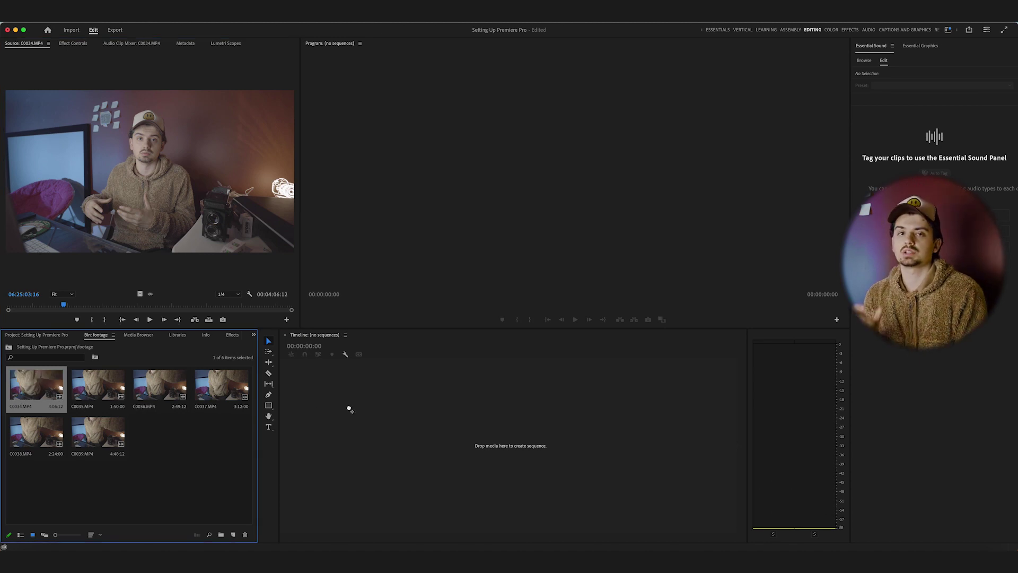
left_click_drag(349, 409, 348, 409)
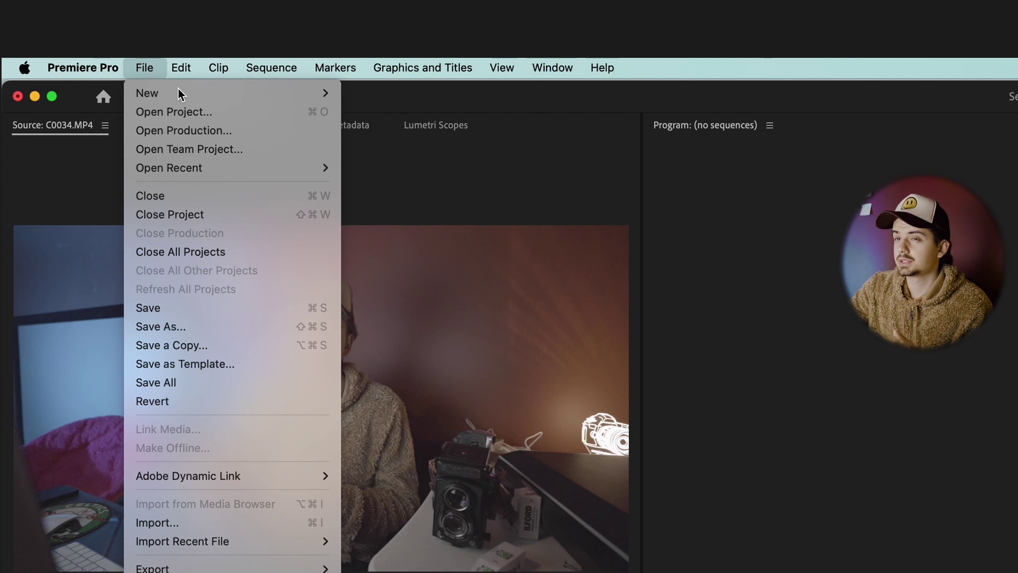
Create a 1920 × 1080 ARRI Cinema sequence named Youtube Video at 23.976 frames/second, with Maximum Bit Depth and Maximum Render Quality enabled
mouse_move(147, 94)
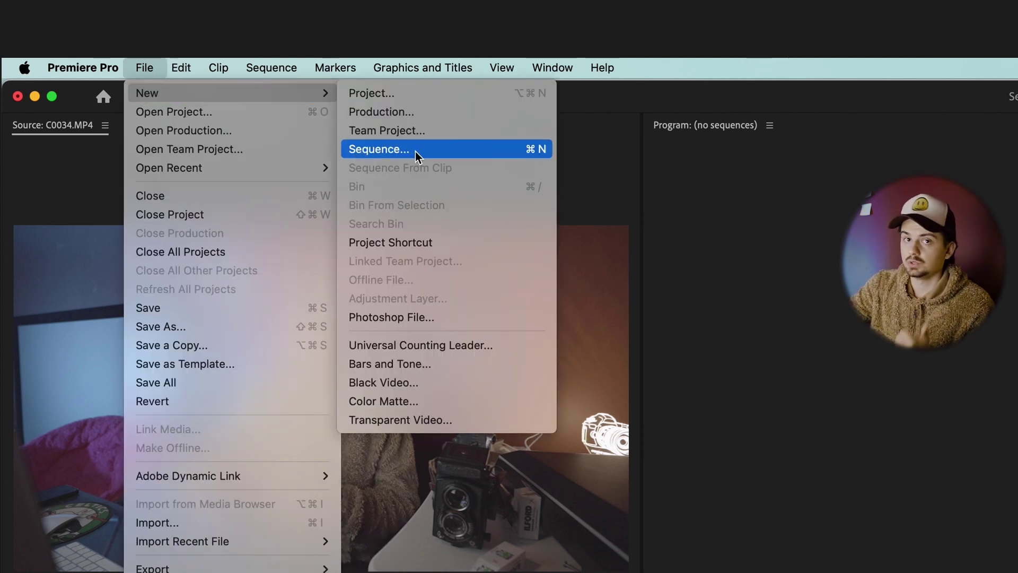
left_click(415, 151)
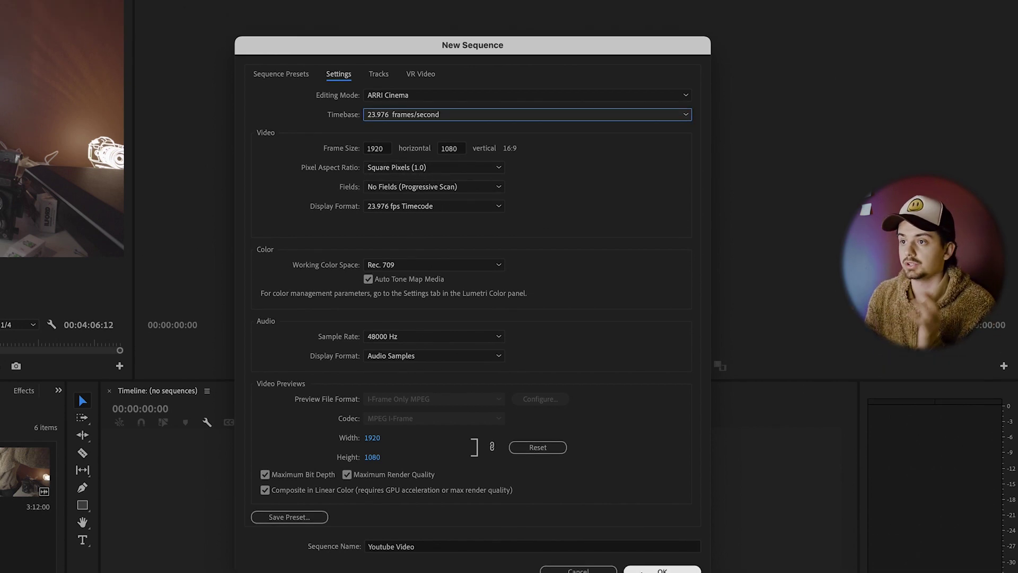
left_click(662, 548)
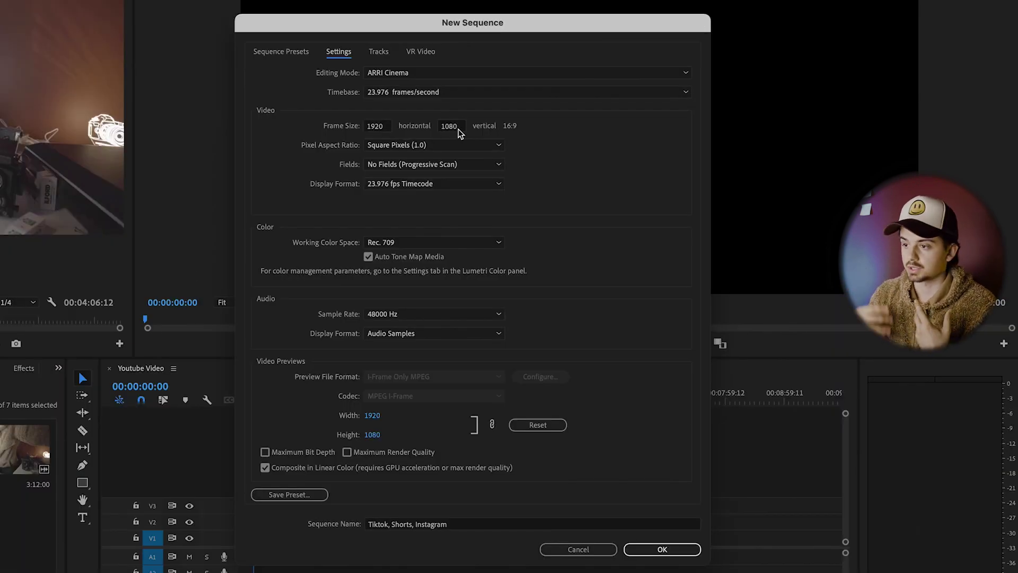
Set the Tiktok, Shorts, Instagram sequence's frame size to 1080 × 1920 and enable Maximum Bit Depth and Maximum Render Quality
left_click(382, 128)
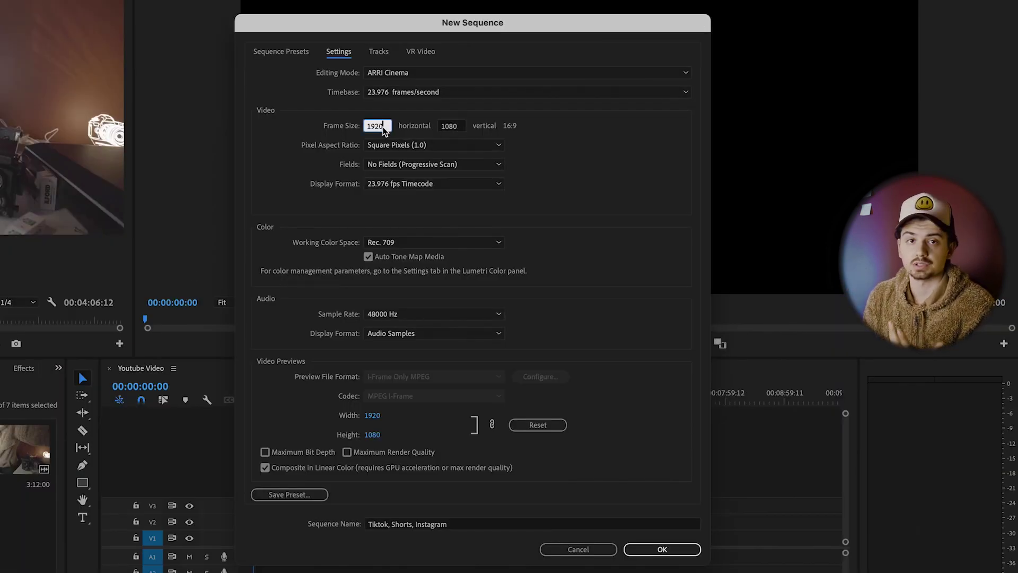
type("1080")
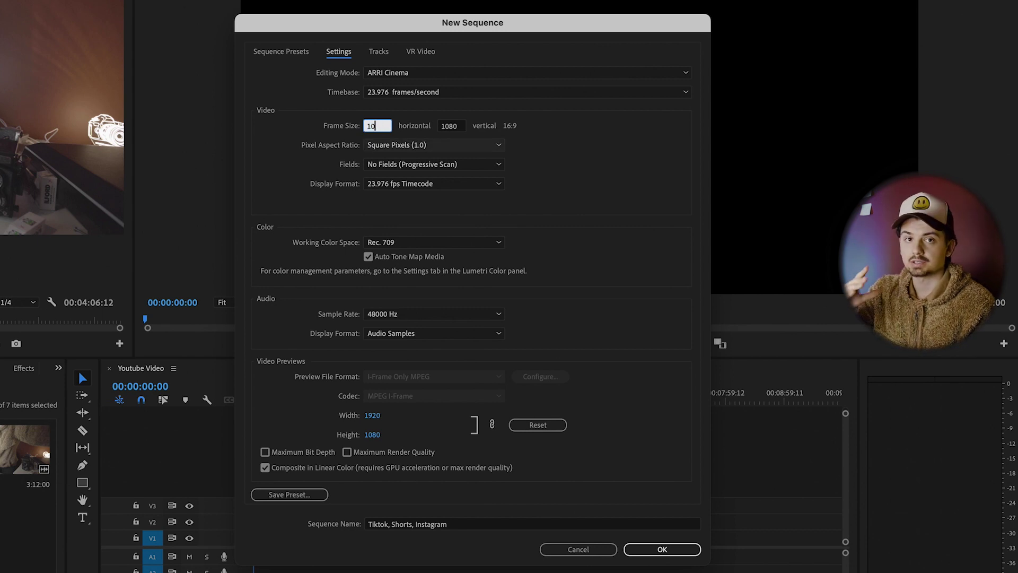
left_click(456, 128)
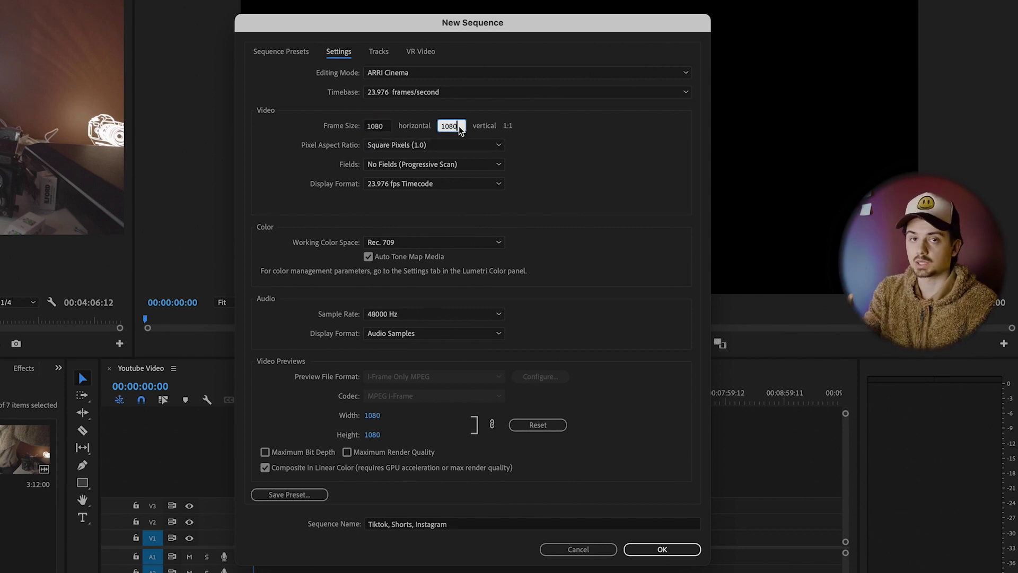
type("1920")
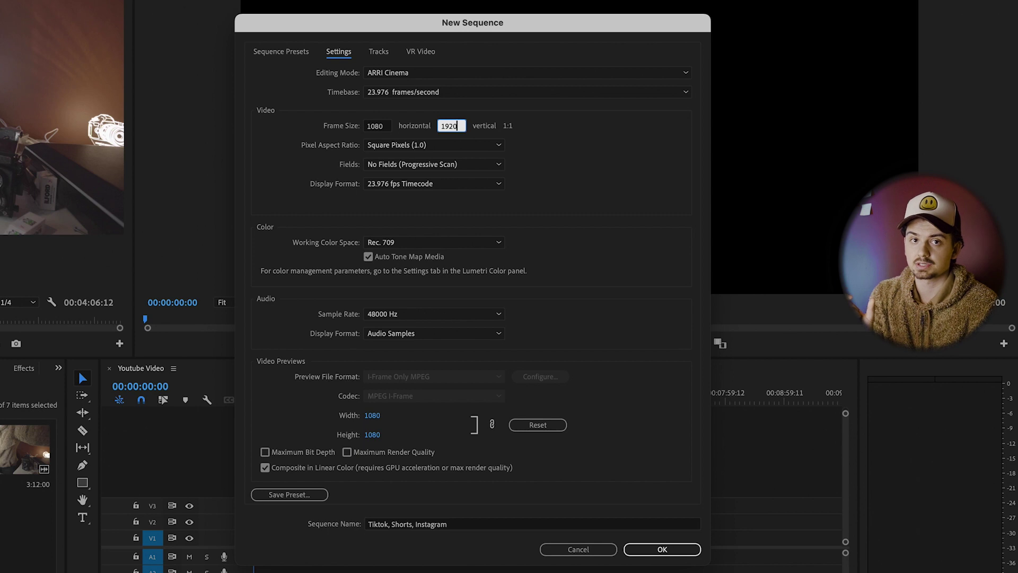
key("Return")
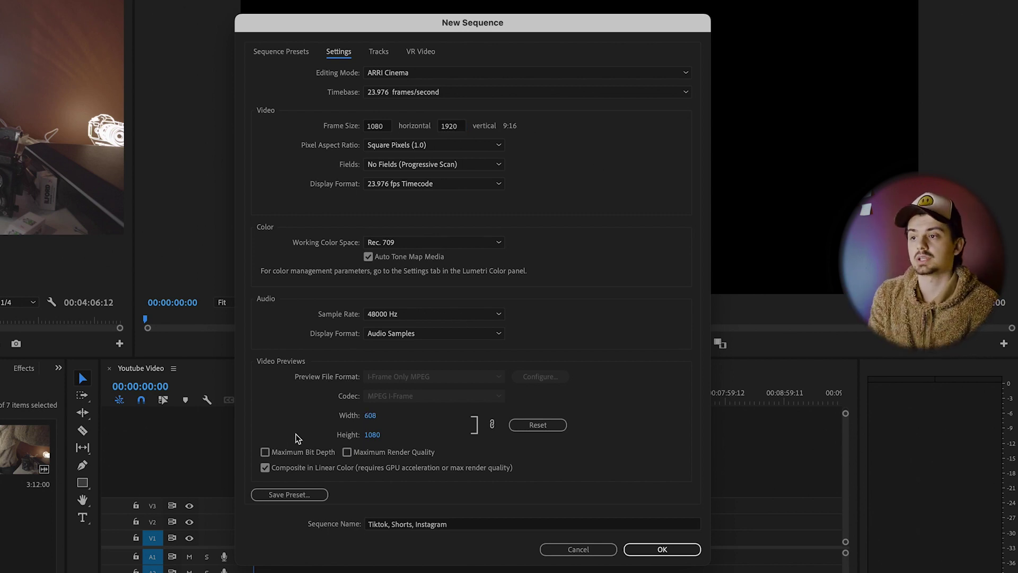
left_click(265, 453)
left_click(348, 452)
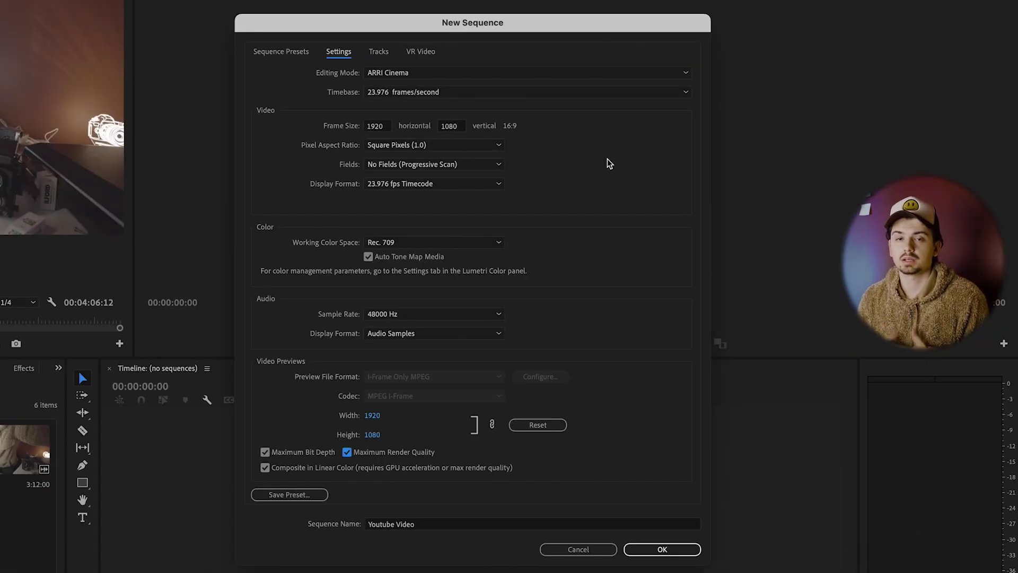
left_click(687, 93)
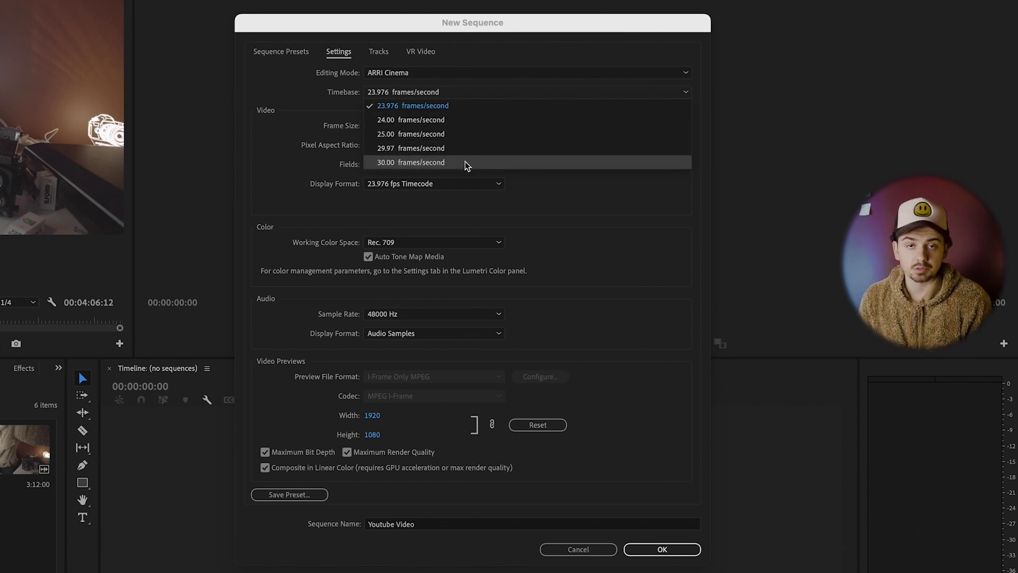
left_click(603, 200)
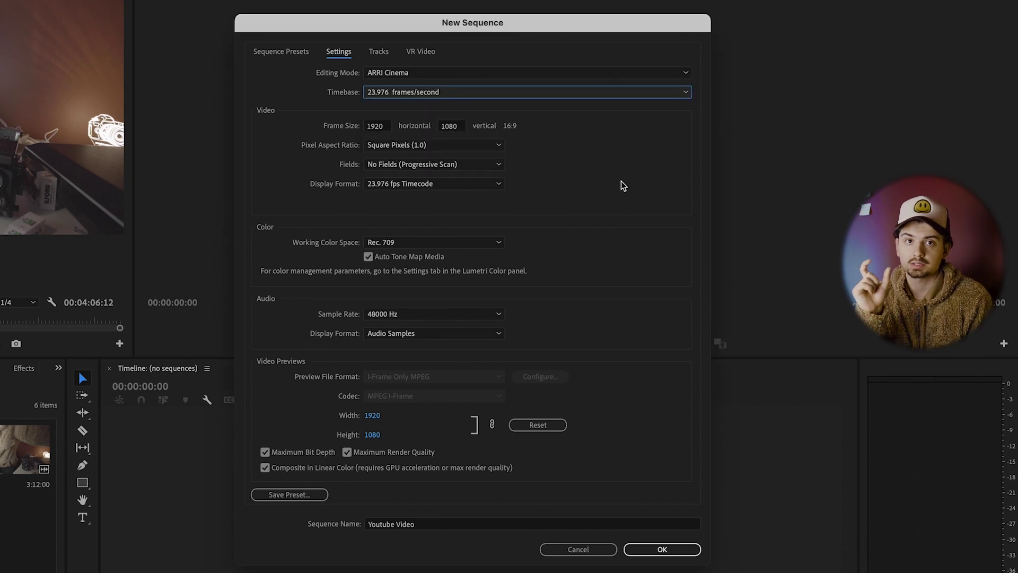
left_click(688, 93)
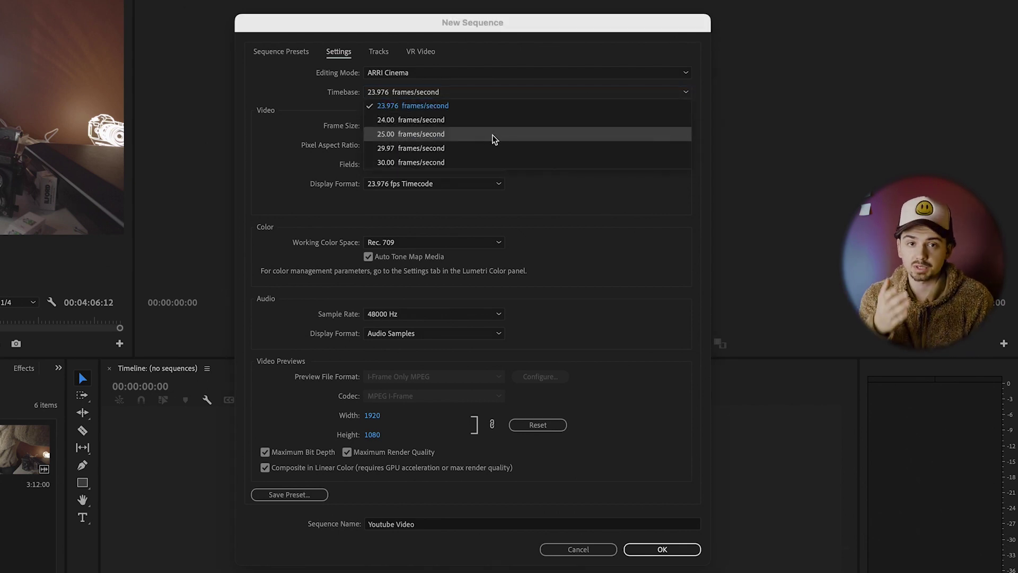
left_click(599, 199)
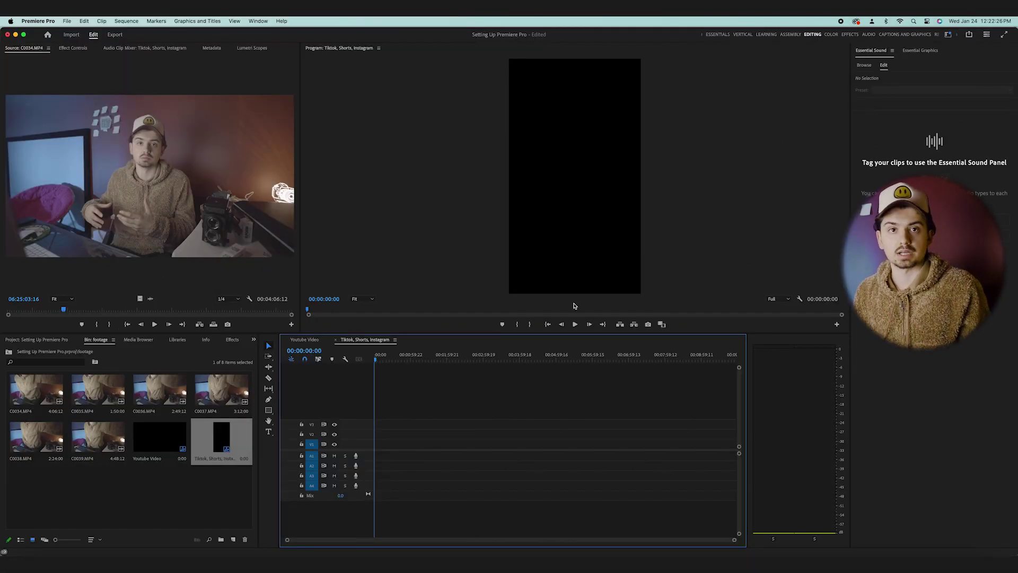
In the Youtube Video sequence, mark an in point at 00:00:49:08 and an out point at the end of the last clip, 00:08:46:00
left_click(308, 340)
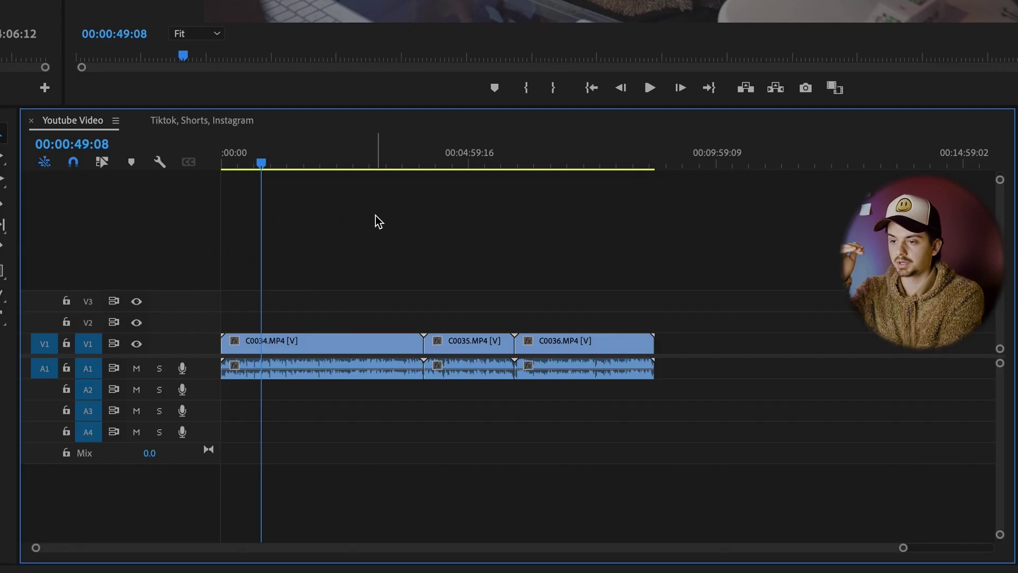
key("i")
mouse_move(276, 162)
left_mouse_down()
mouse_move(377, 175)
mouse_move(655, 178)
left_mouse_up()
key("o")
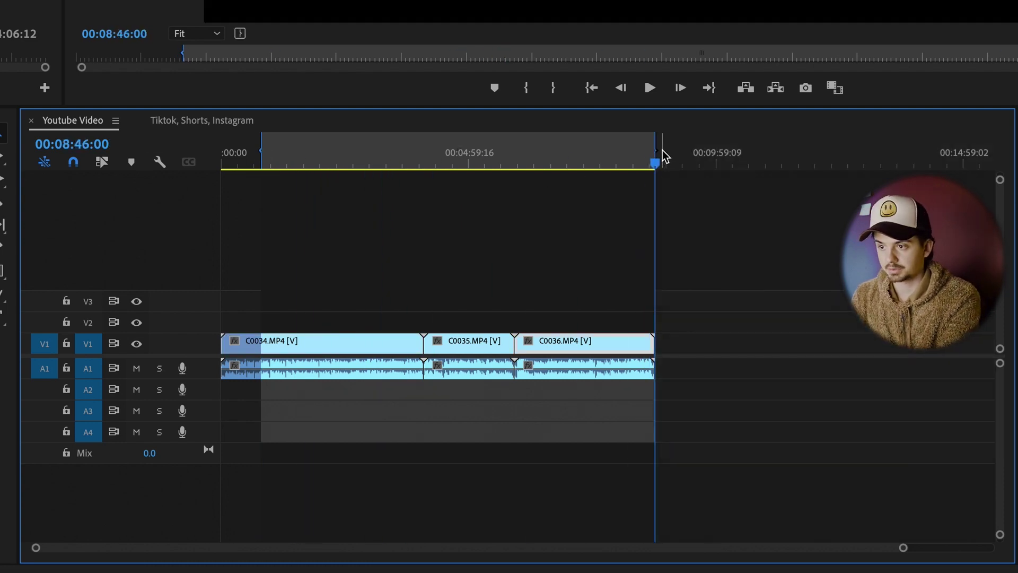
Open the media export settings for the Youtube Video sequence and choose the Match Source - Adaptive High Bitrate preset
left_click(67, 21)
mouse_move(101, 261)
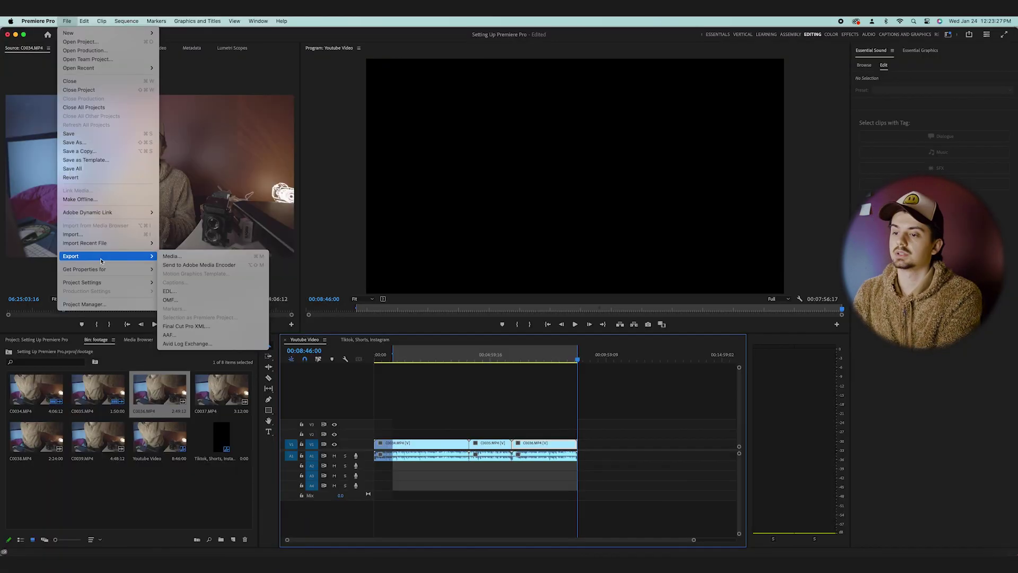
left_click(172, 256)
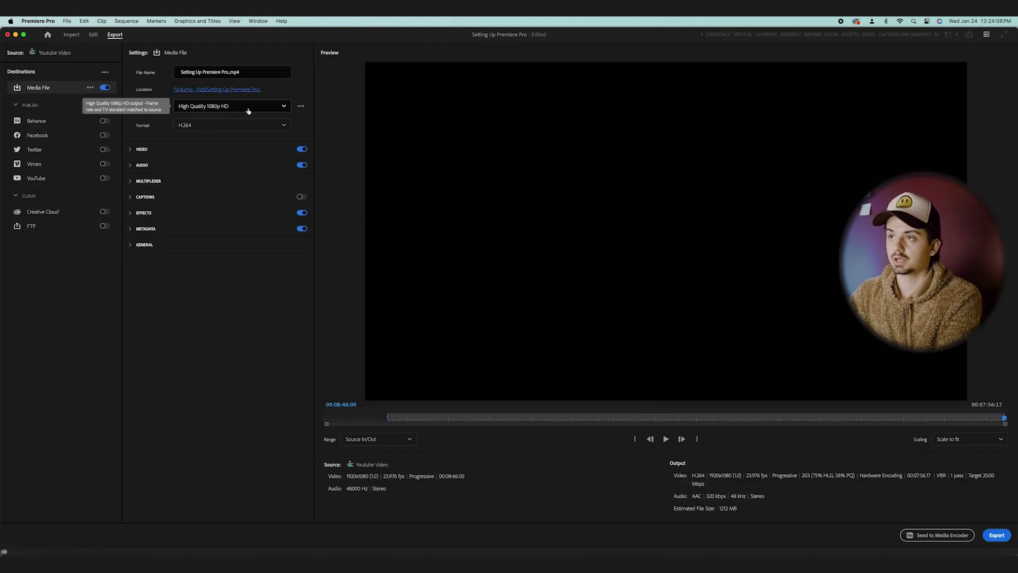
left_click(248, 110)
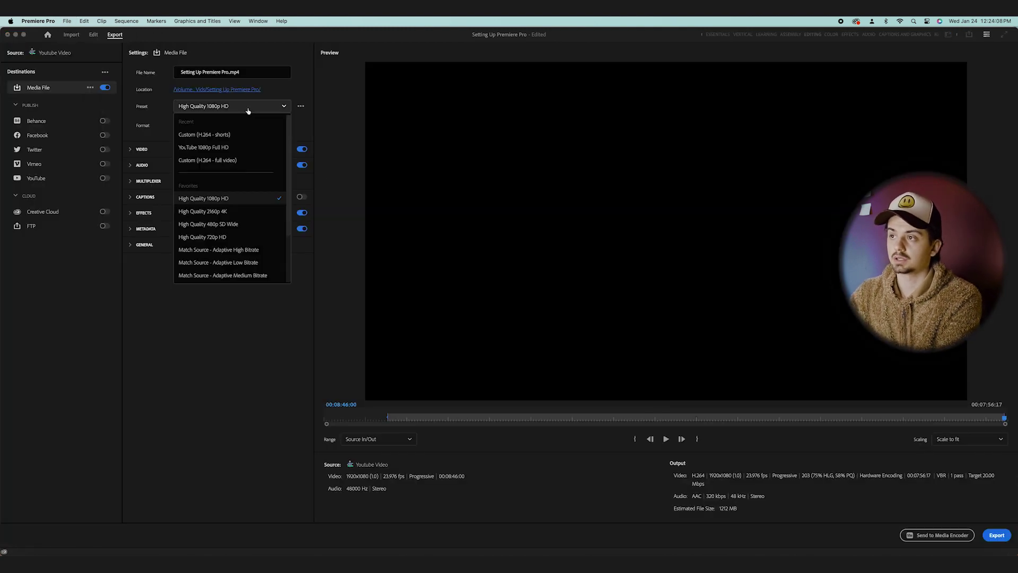
scroll(218, 201, "down", 1)
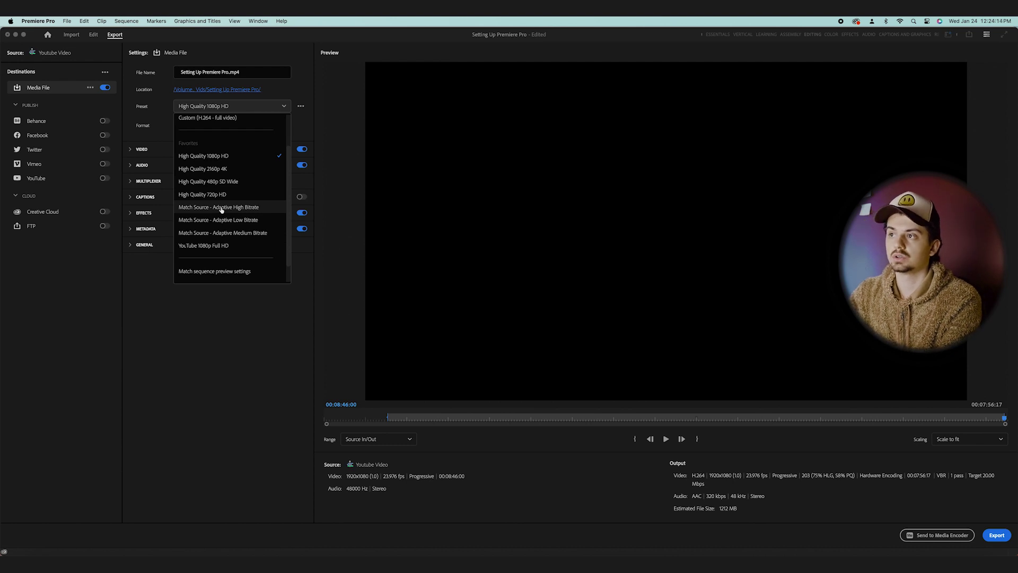
left_click(222, 208)
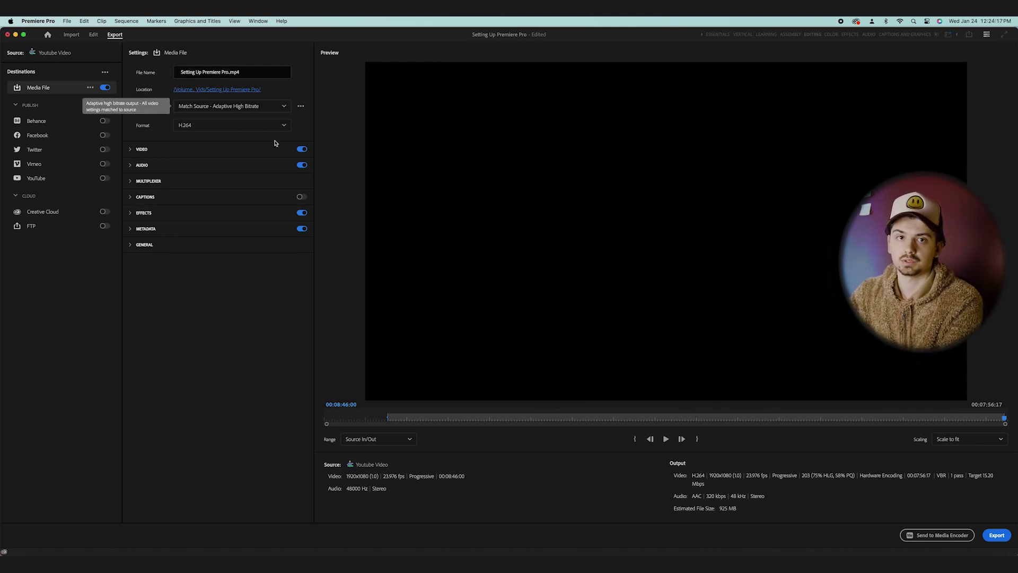